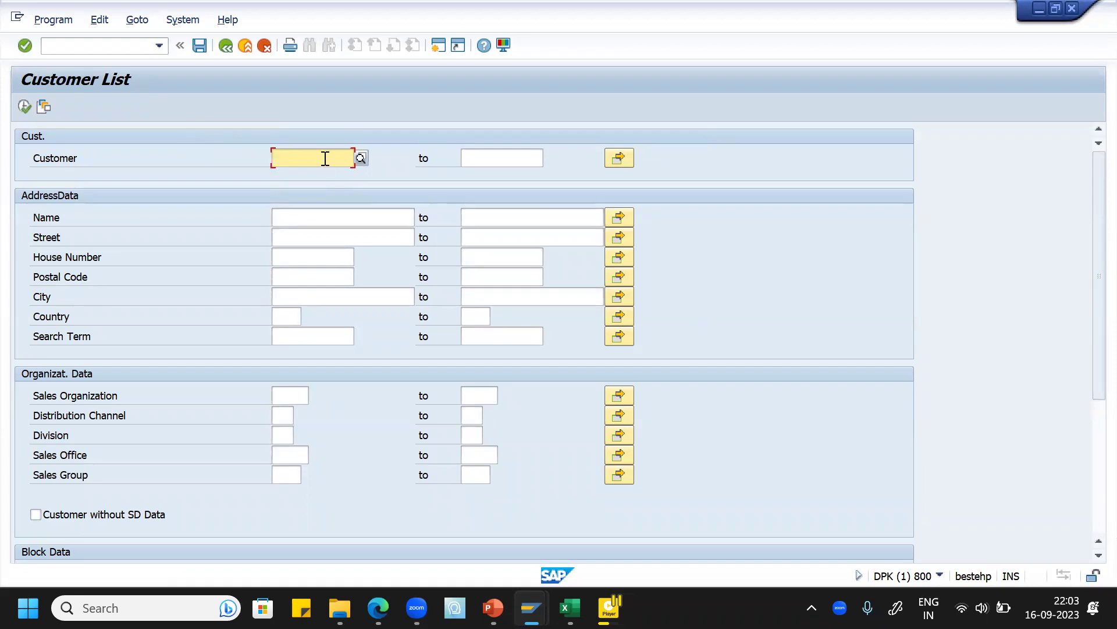
# Run the customer list for a single customer number and highlight its sales organization, distribution channel and division columns
pyautogui.write('1000')
pyautogui.click(26, 106)
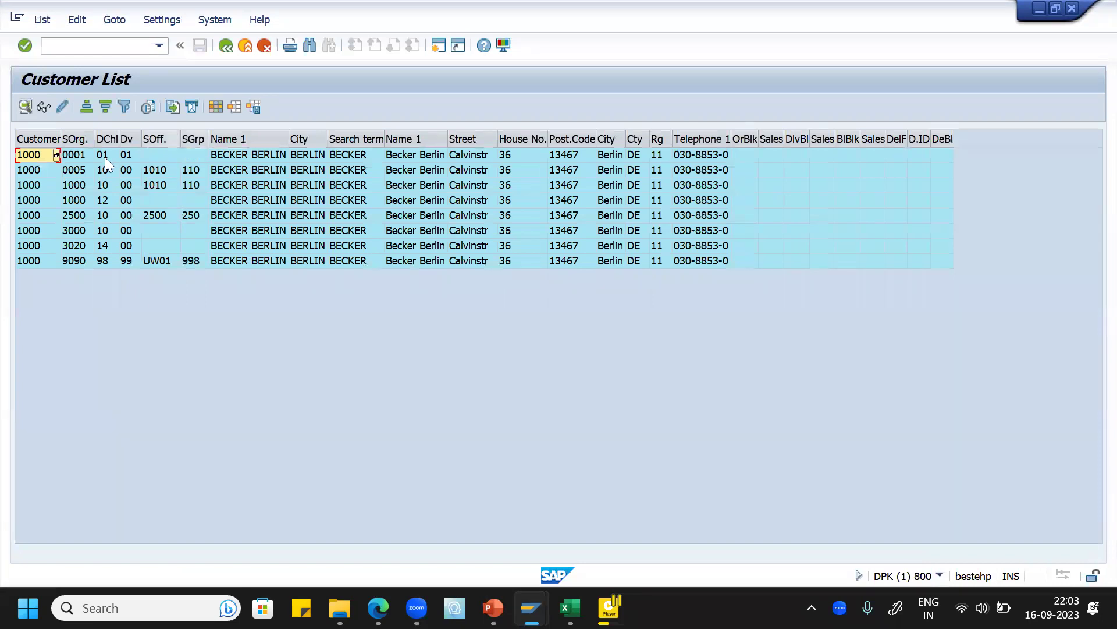
pyautogui.moveTo(75, 138); pyautogui.dragTo(129, 135)
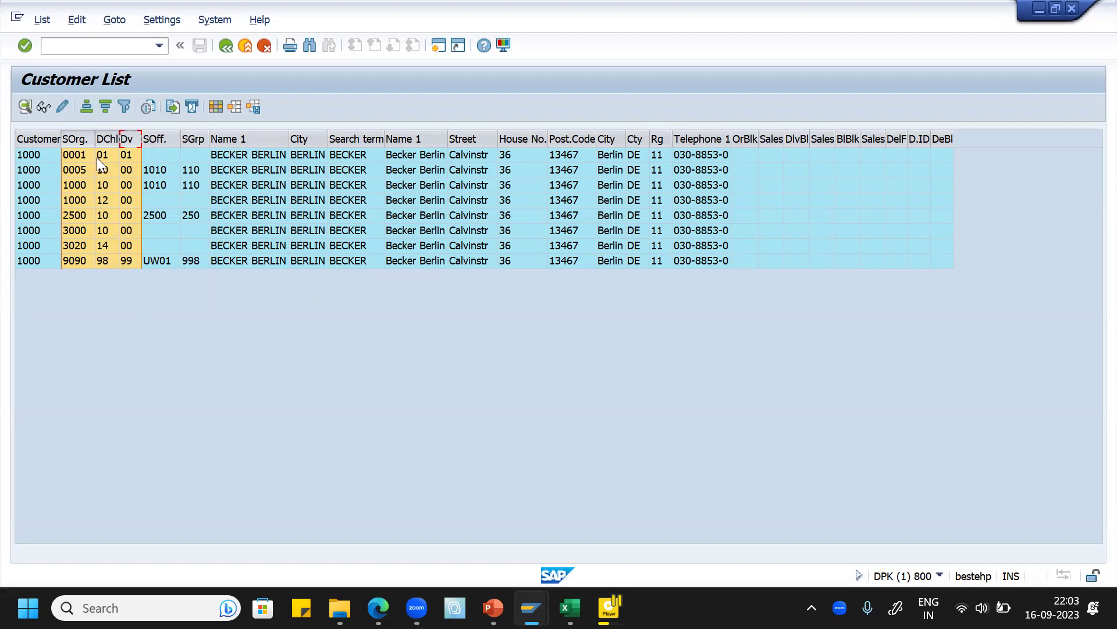
pyautogui.click(216, 106)
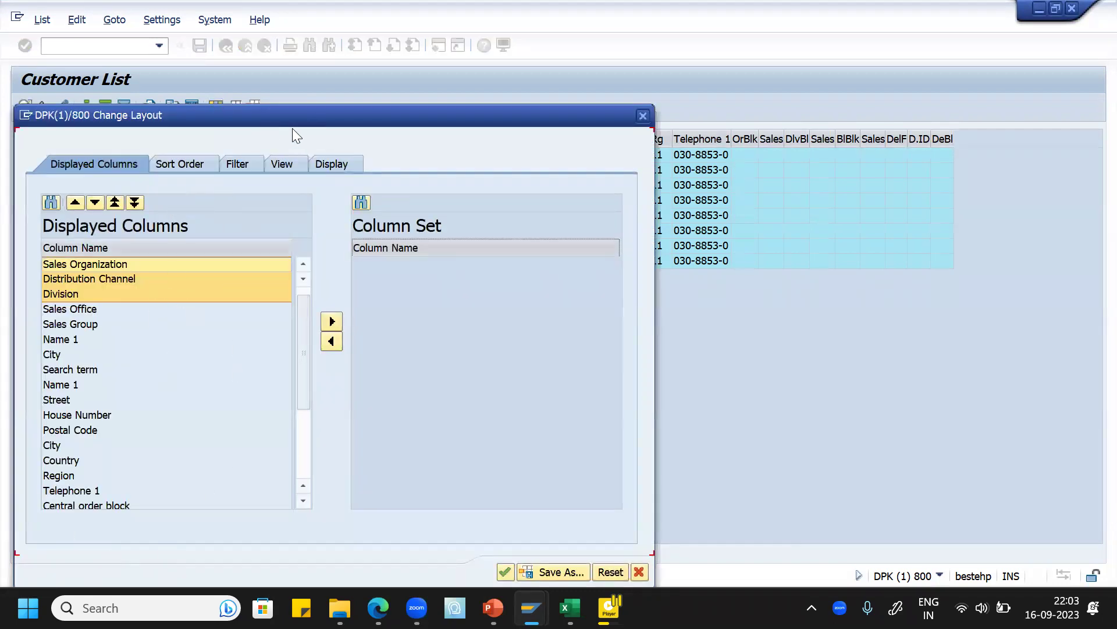
pyautogui.click(642, 116)
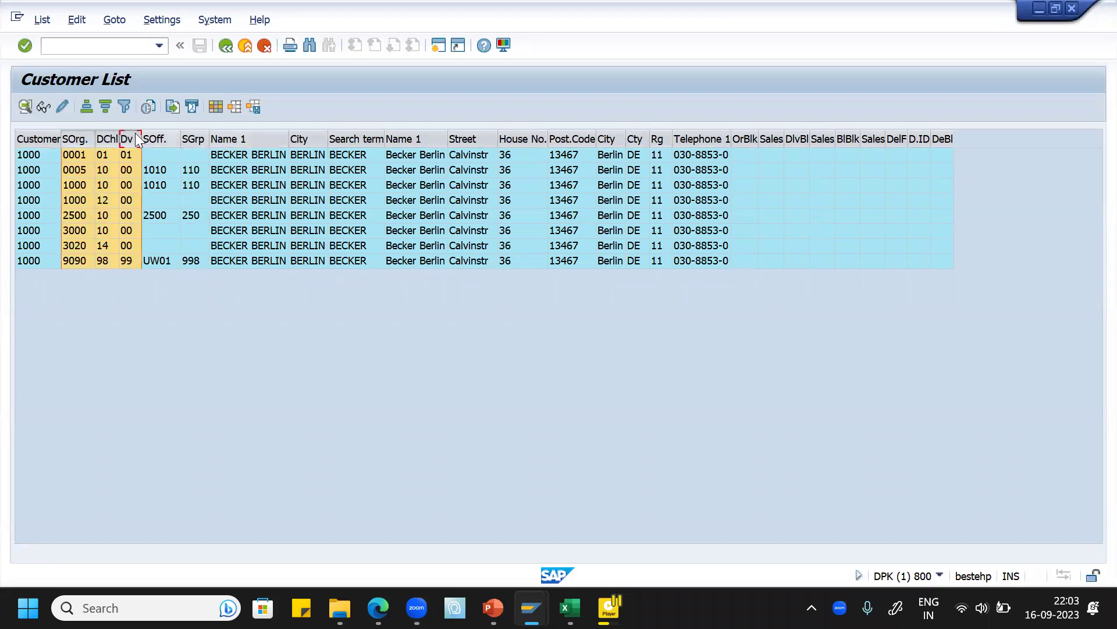
pyautogui.click(172, 108)
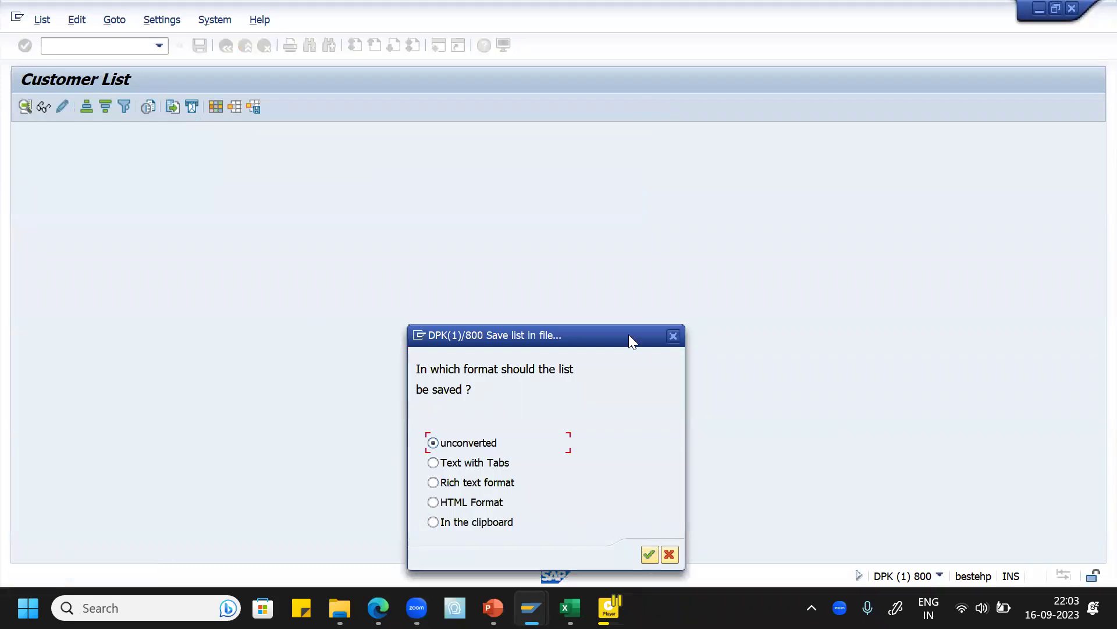
pyautogui.click(673, 336)
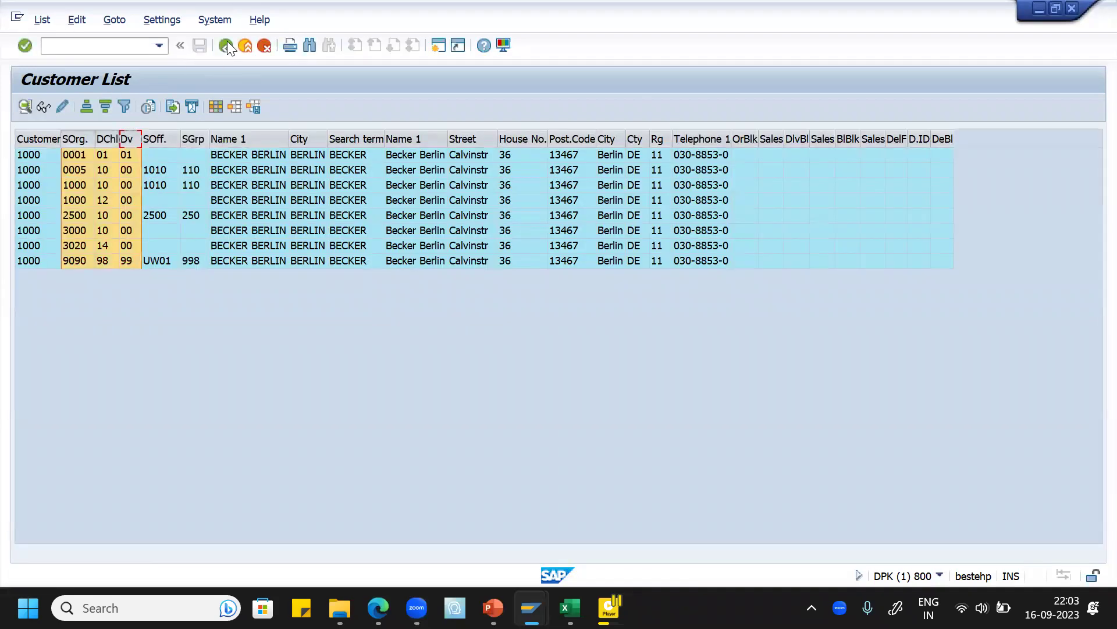
# Return to the selection criteria, clear the customer number and set the sales organization to 1000
pyautogui.click(227, 45)
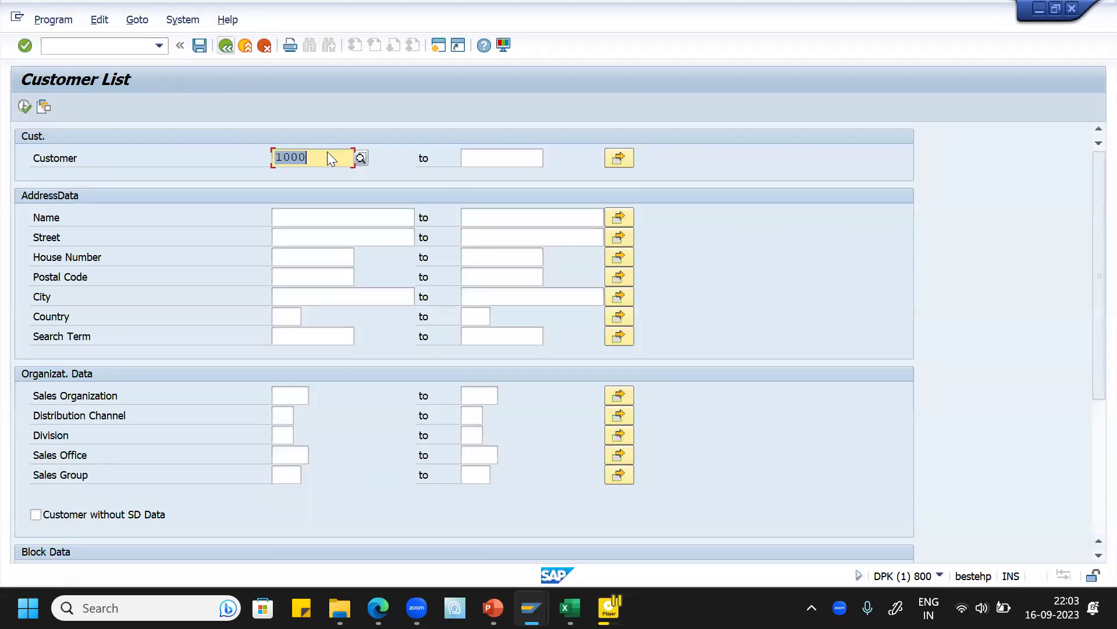
pyautogui.click(300, 391)
pyautogui.write('100')
pyautogui.press('Tab')
pyautogui.press('Tab')
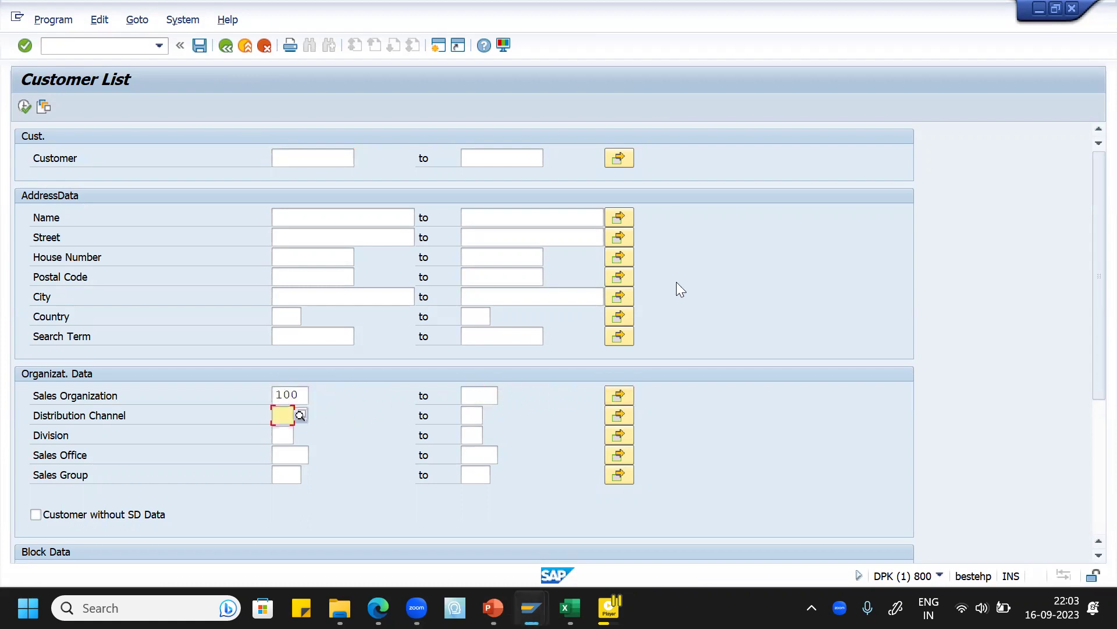
pyautogui.click(299, 395)
pyautogui.write('0')
# Set the distribution channel to 12 and the division to 00, and run the customer list
pyautogui.click(295, 427)
pyautogui.click(285, 415)
pyautogui.write('12')
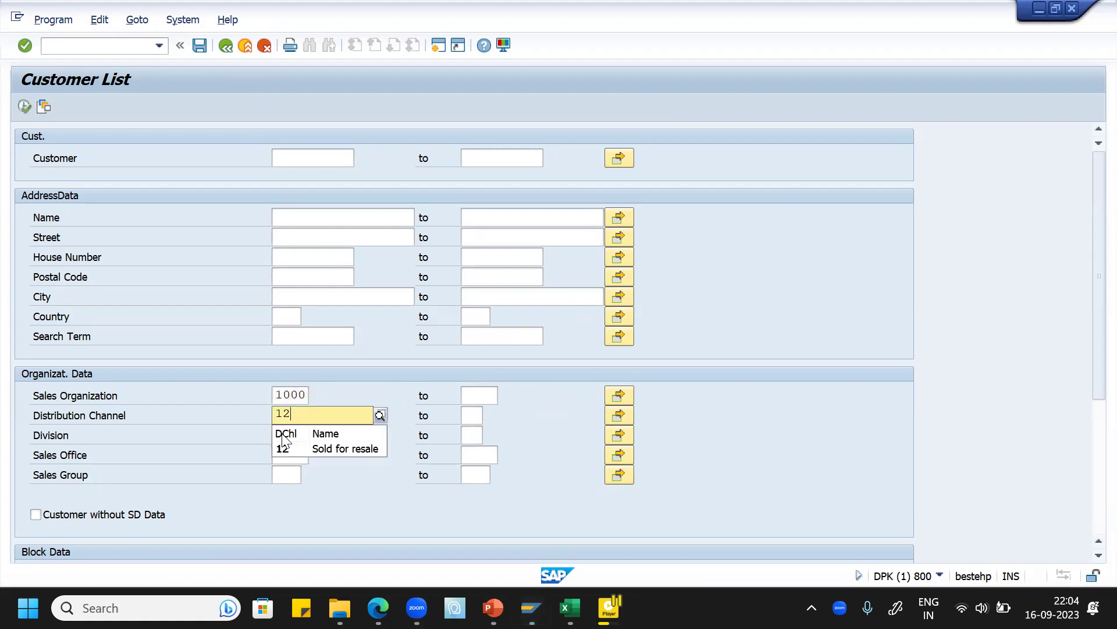
pyautogui.click(281, 448)
pyautogui.click(320, 429)
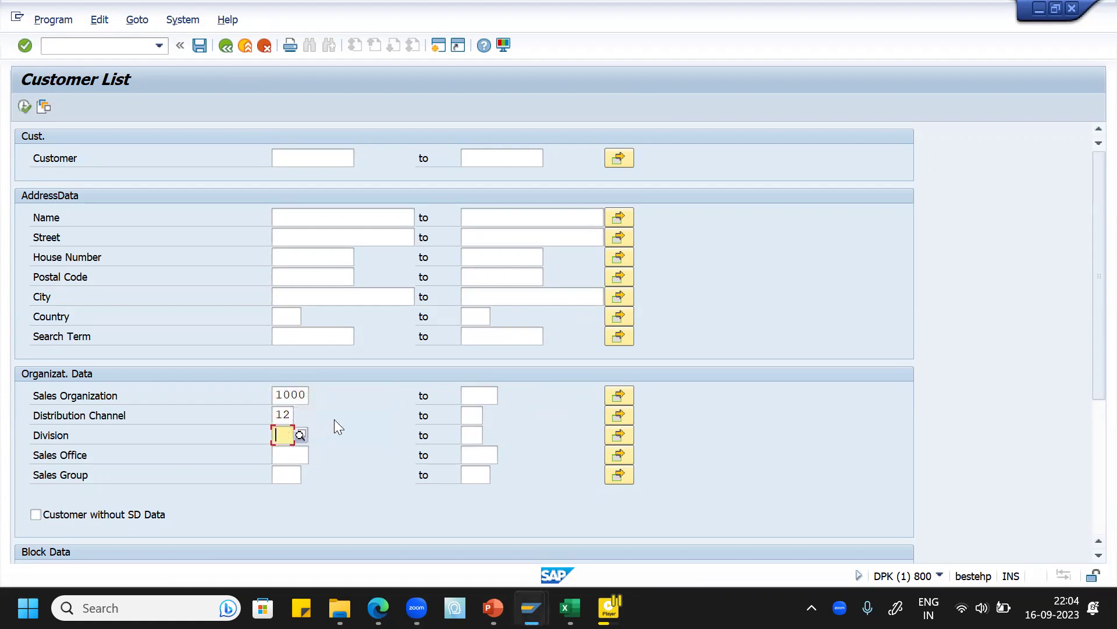
pyautogui.write('00')
pyautogui.press('Return')
pyautogui.click(24, 106)
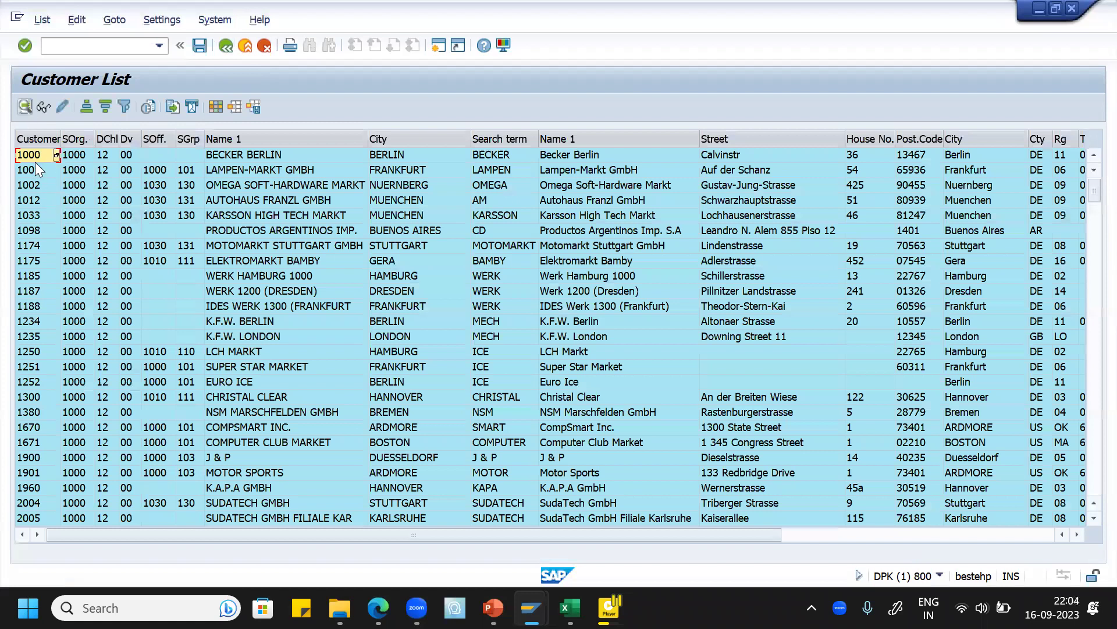
# Look through the customer list and export it in the clipboard format
pyautogui.moveTo(1093, 200); pyautogui.dragTo(1095, 465)
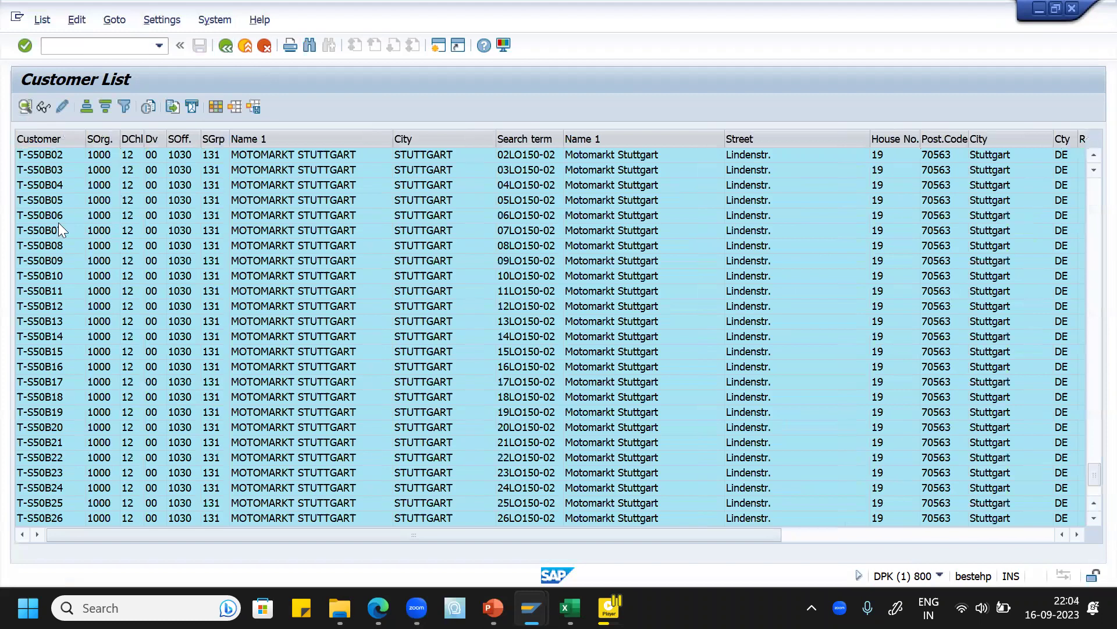
pyautogui.scroll(1, 48, 230)
pyautogui.scroll(12, 48, 230)
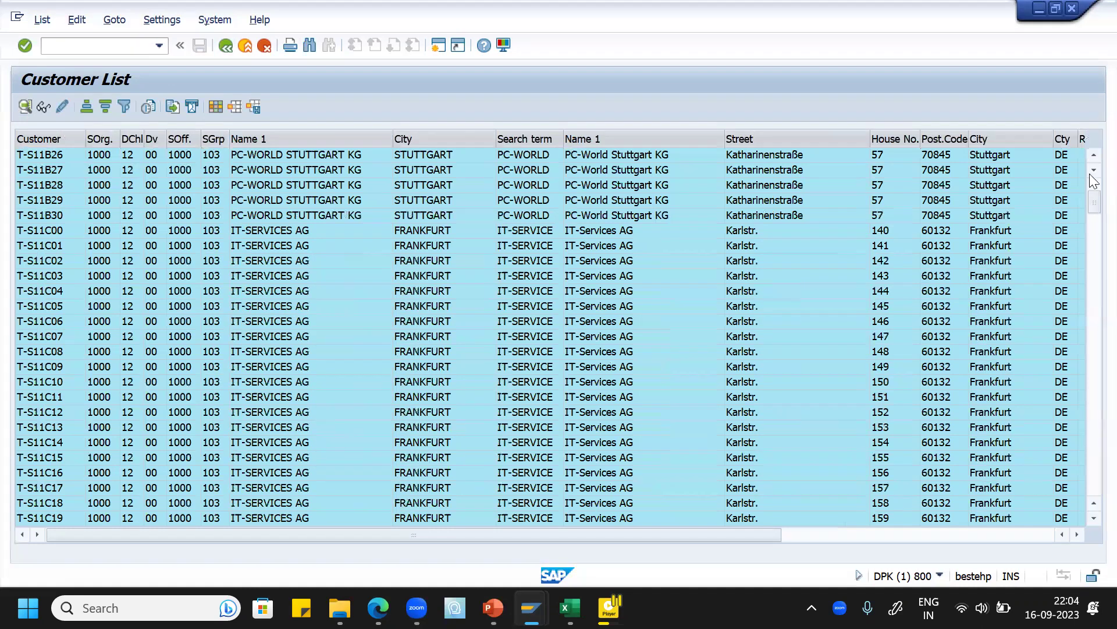
pyautogui.scroll(10, 1095, 169)
pyautogui.click(1069, 140)
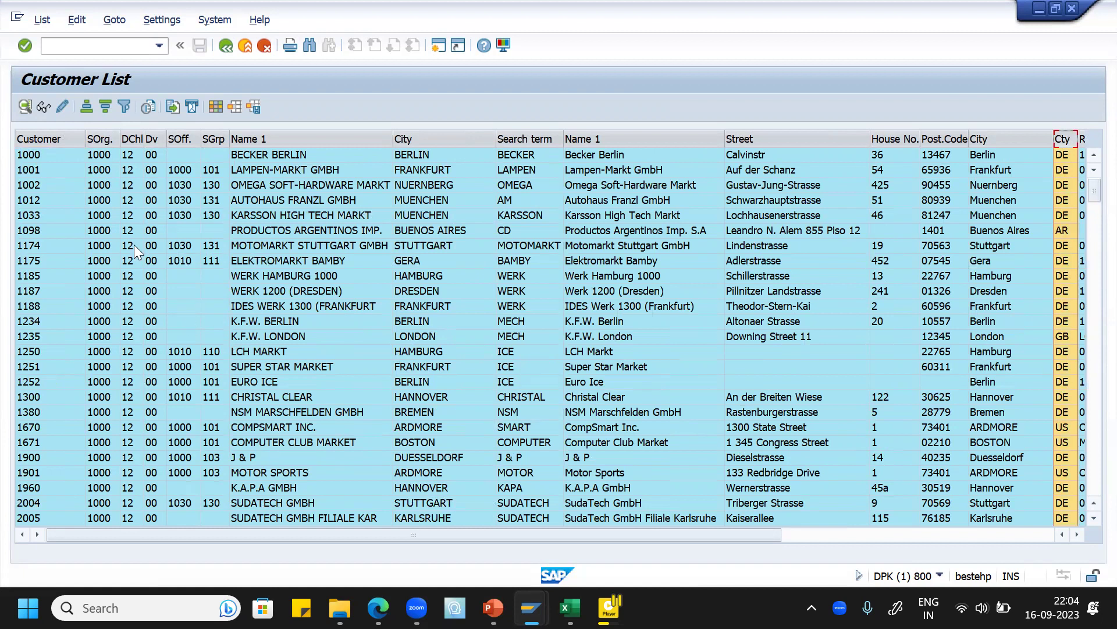
pyautogui.click(172, 106)
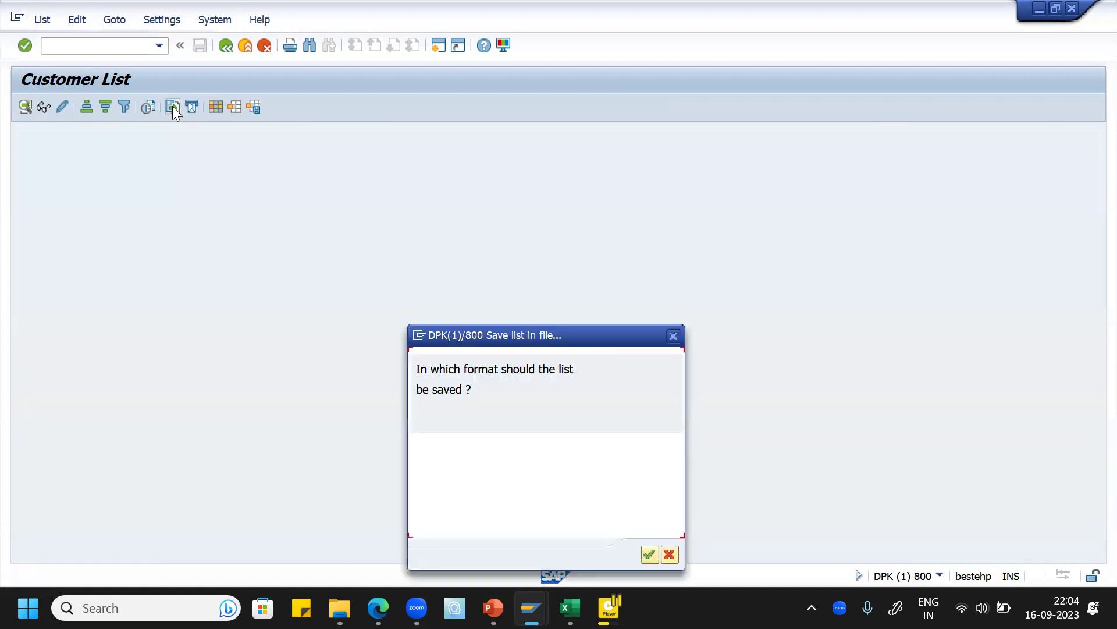
pyautogui.click(467, 523)
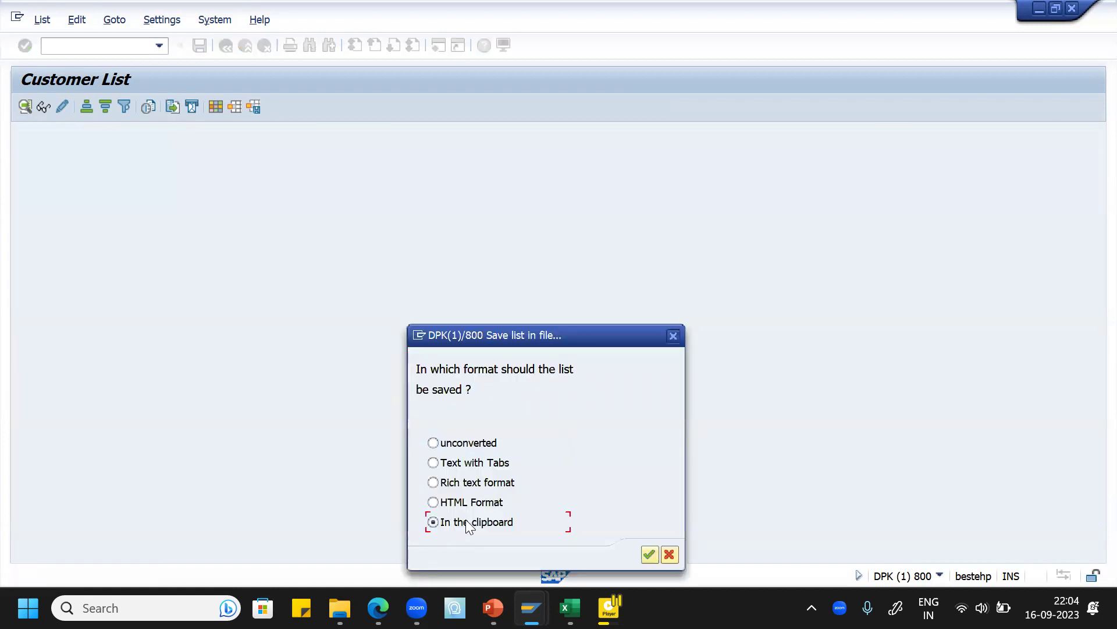
pyautogui.click(650, 554)
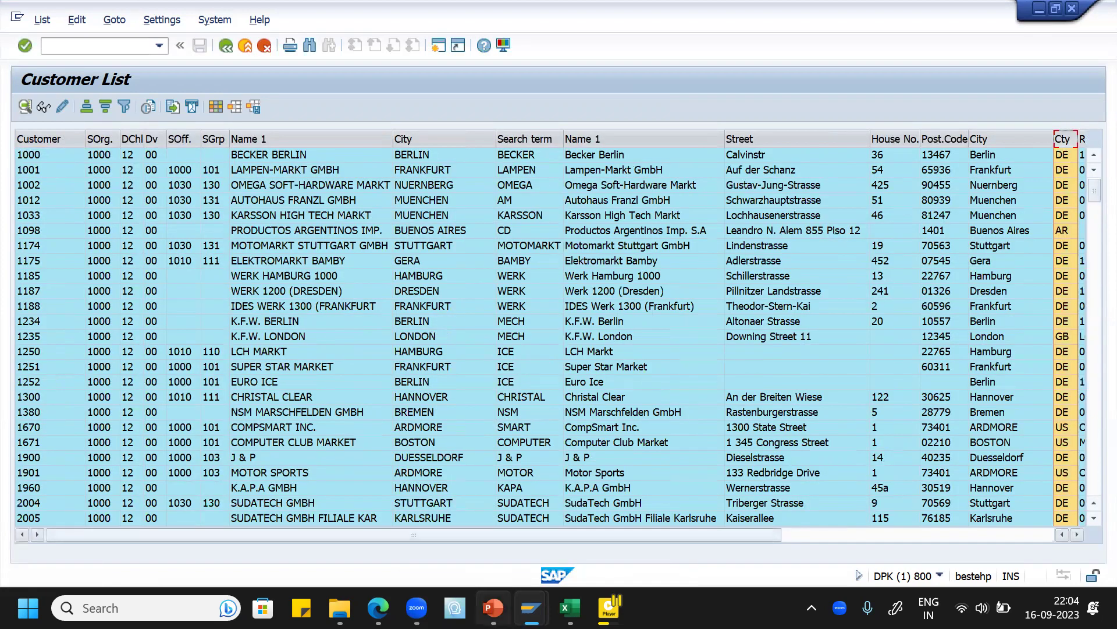
# Switch to the Excel workbook Book1, add a new sheet and paste the exported customer list at A1
pyautogui.click(606, 585)
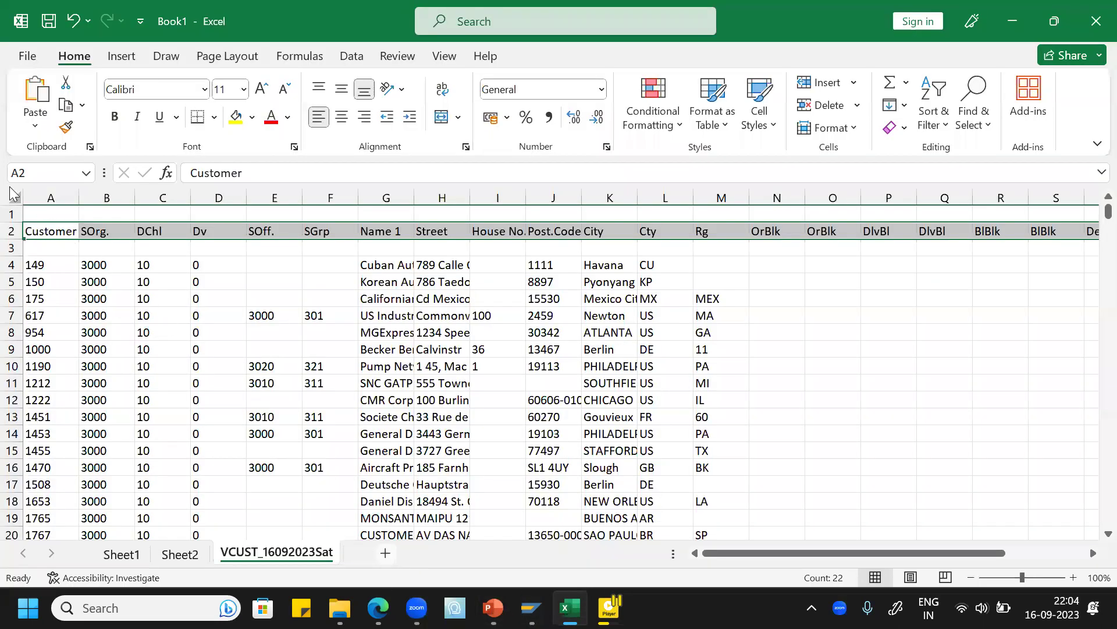
pyautogui.hotkey('shift', 'F11')
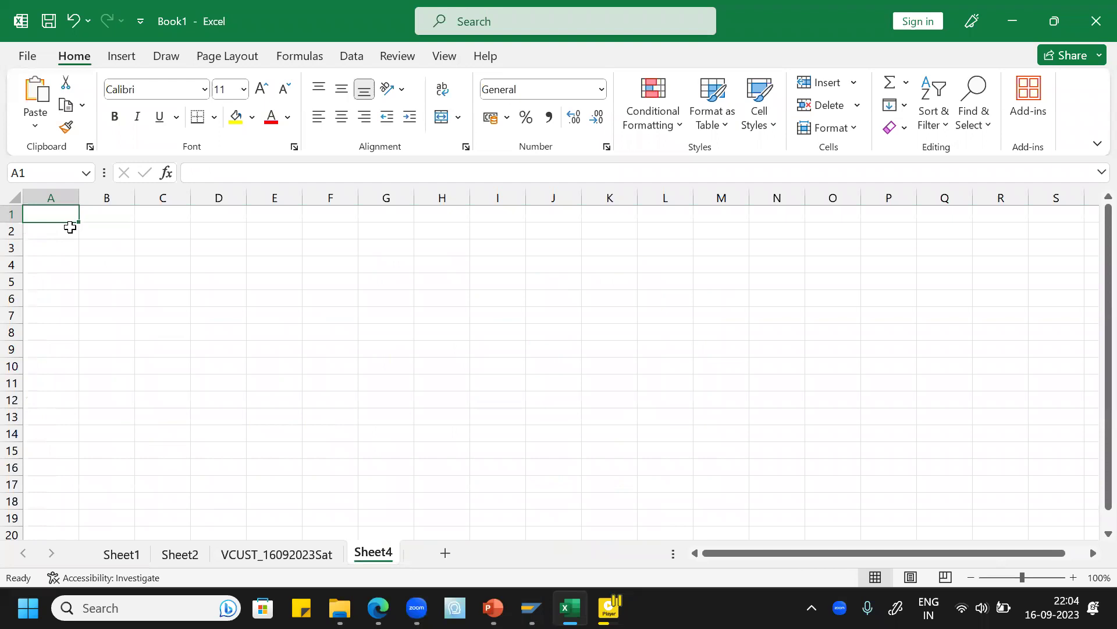
pyautogui.hotkey('ctrl', 'v')
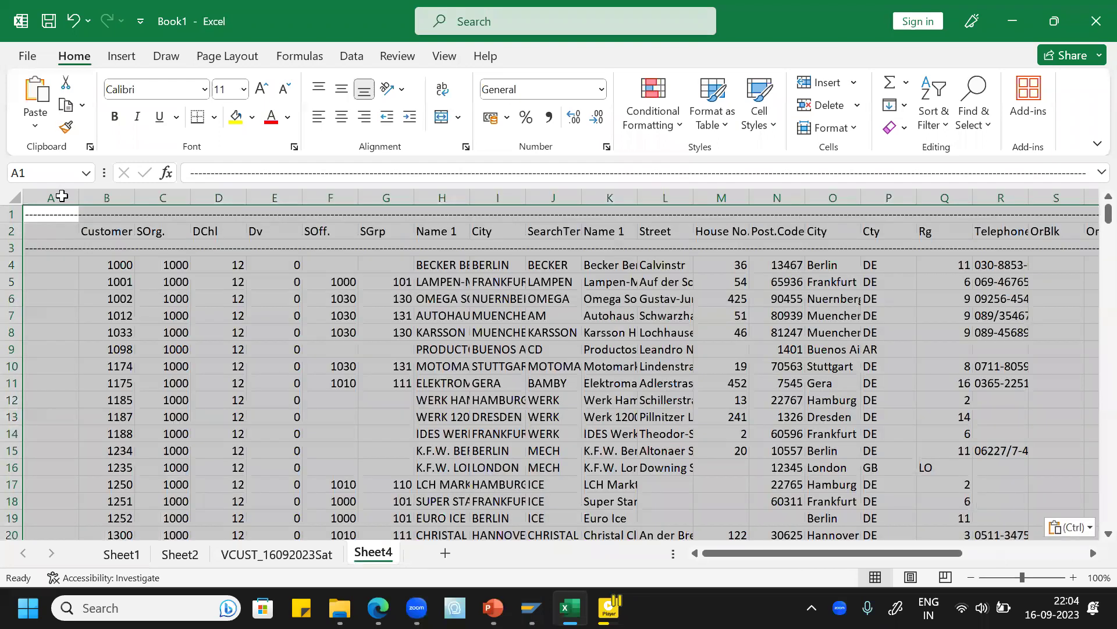
# Delete the unneeded column A and the separator rows above and below the header row
pyautogui.click(61, 197)
pyautogui.rightClick(62, 198)
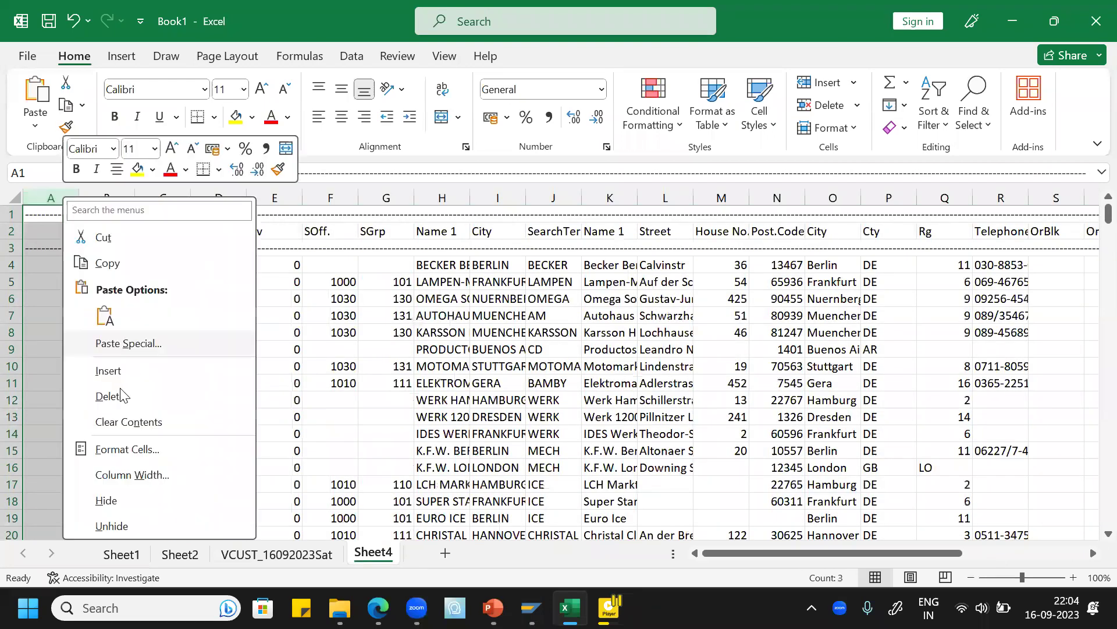
pyautogui.click(120, 391)
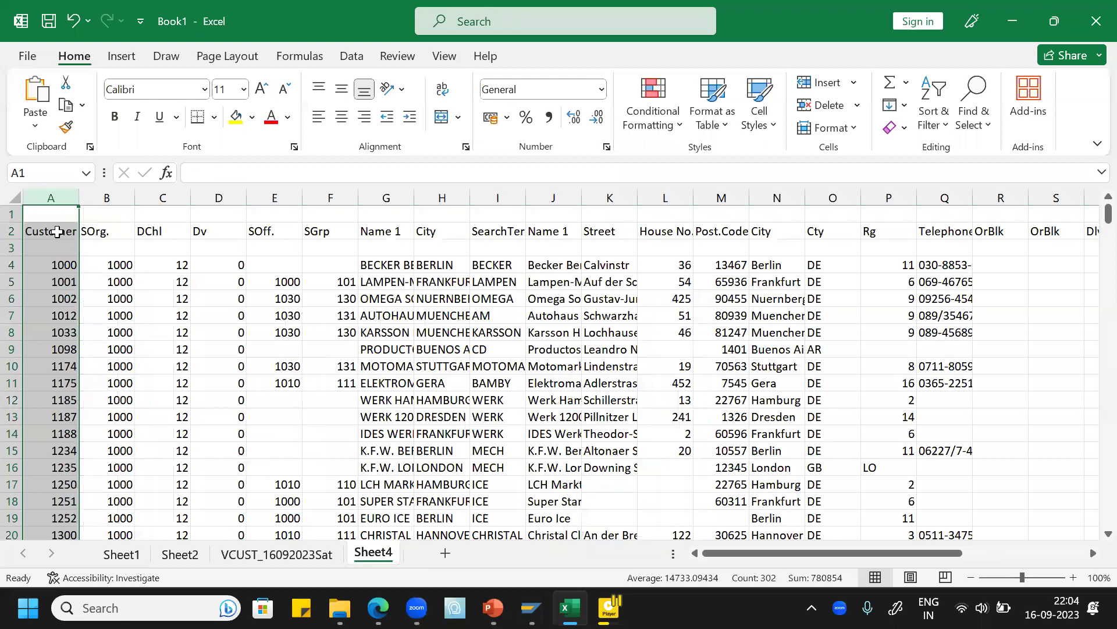
pyautogui.rightClick(12, 216)
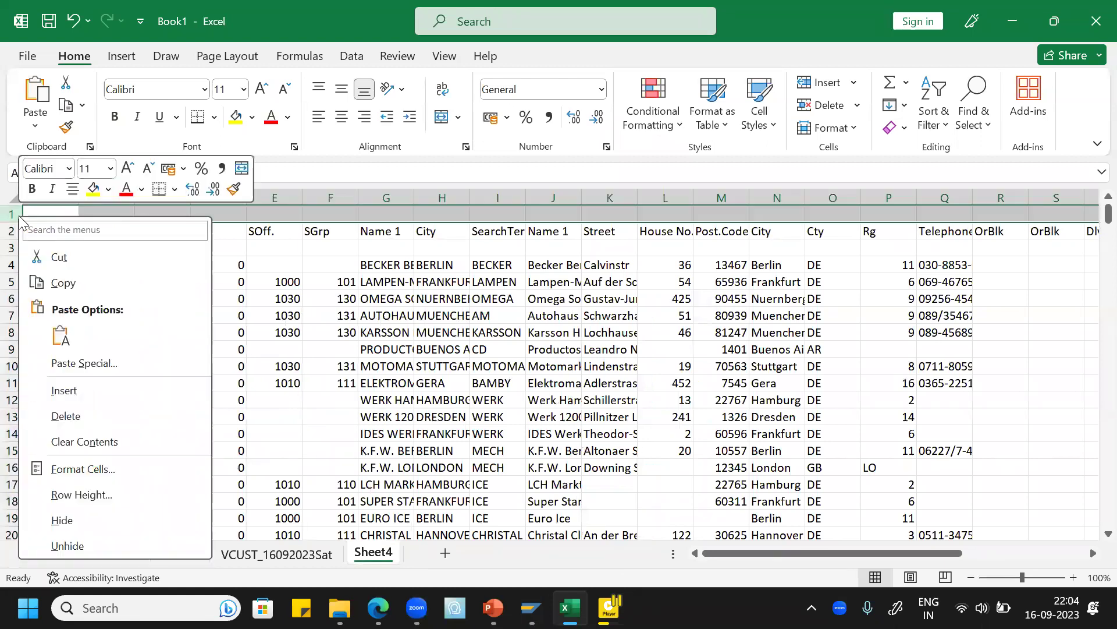
pyautogui.press('Escape')
pyautogui.hotkey('ctrl', '-')
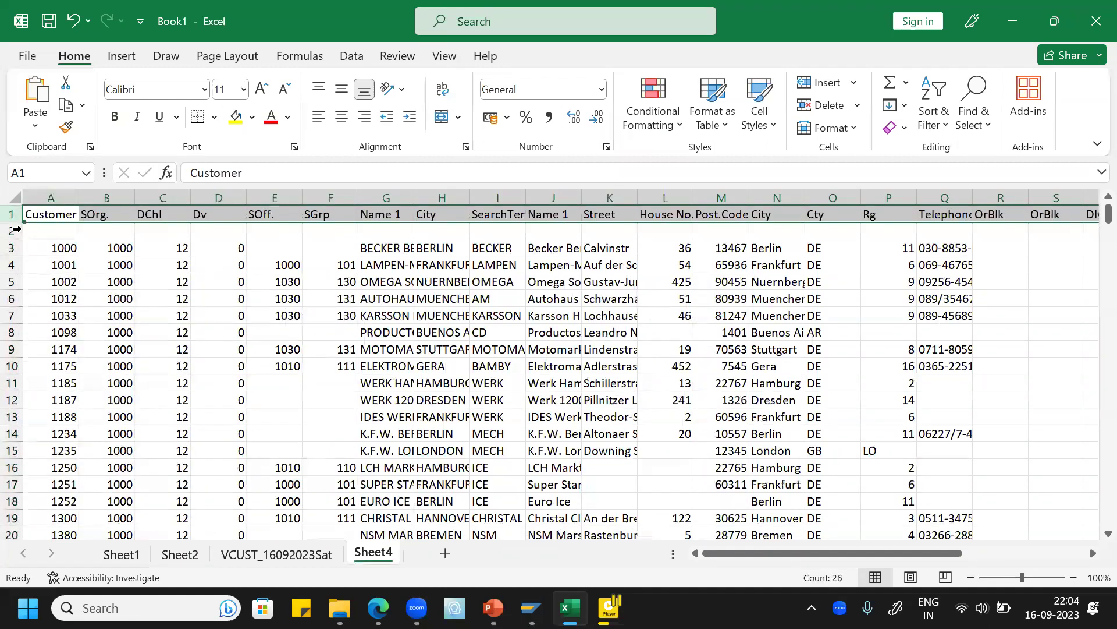
pyautogui.rightClick(12, 231)
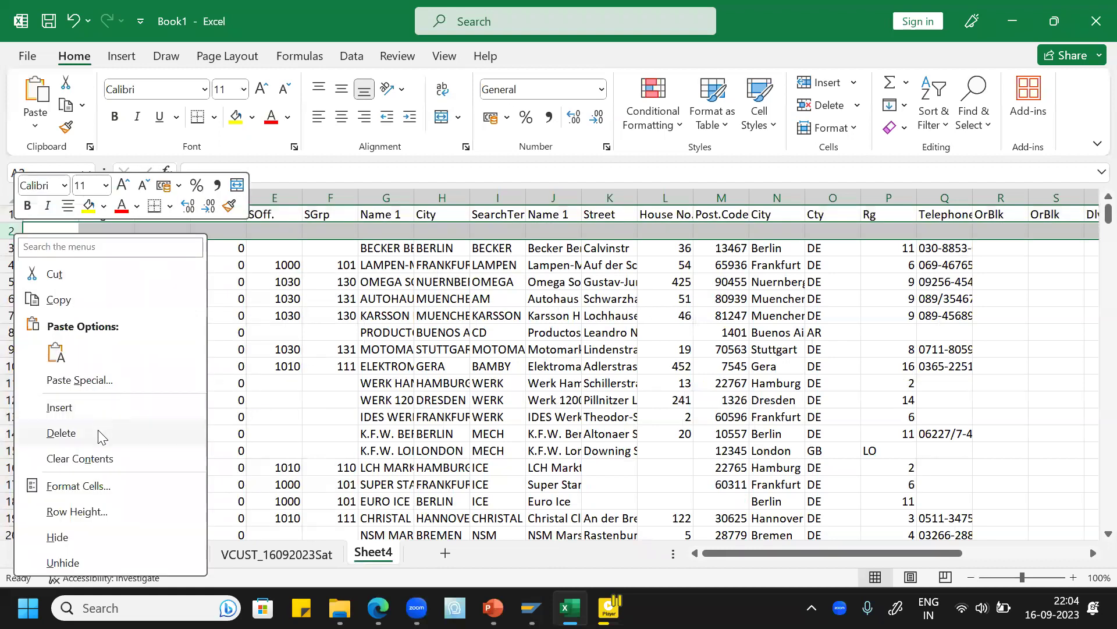
pyautogui.click(96, 432)
pyautogui.click(62, 200)
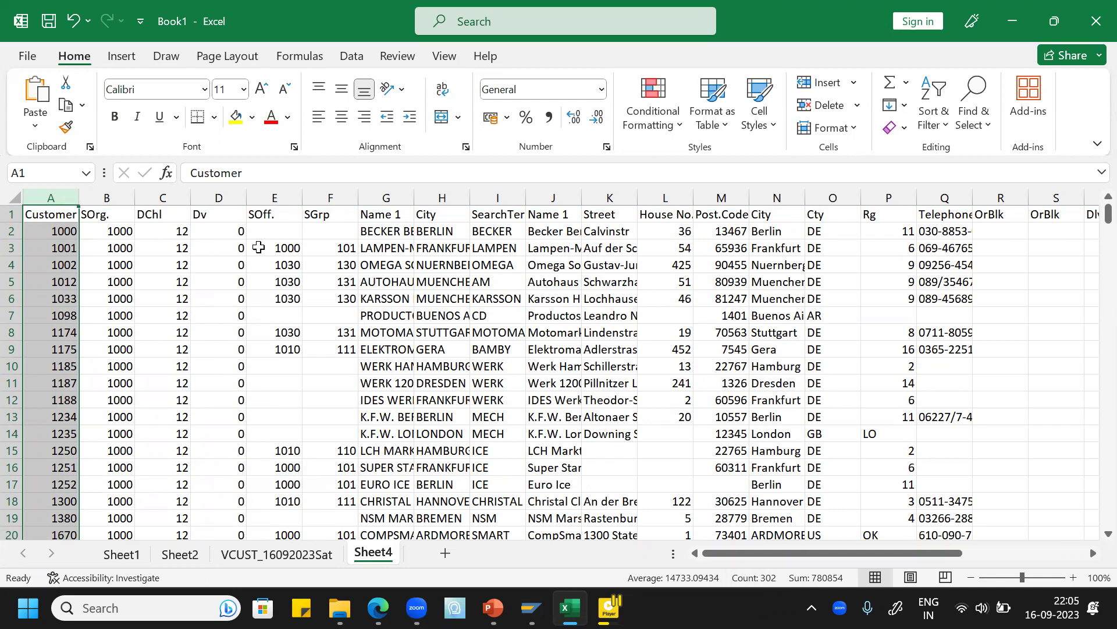
pyautogui.click(11, 213)
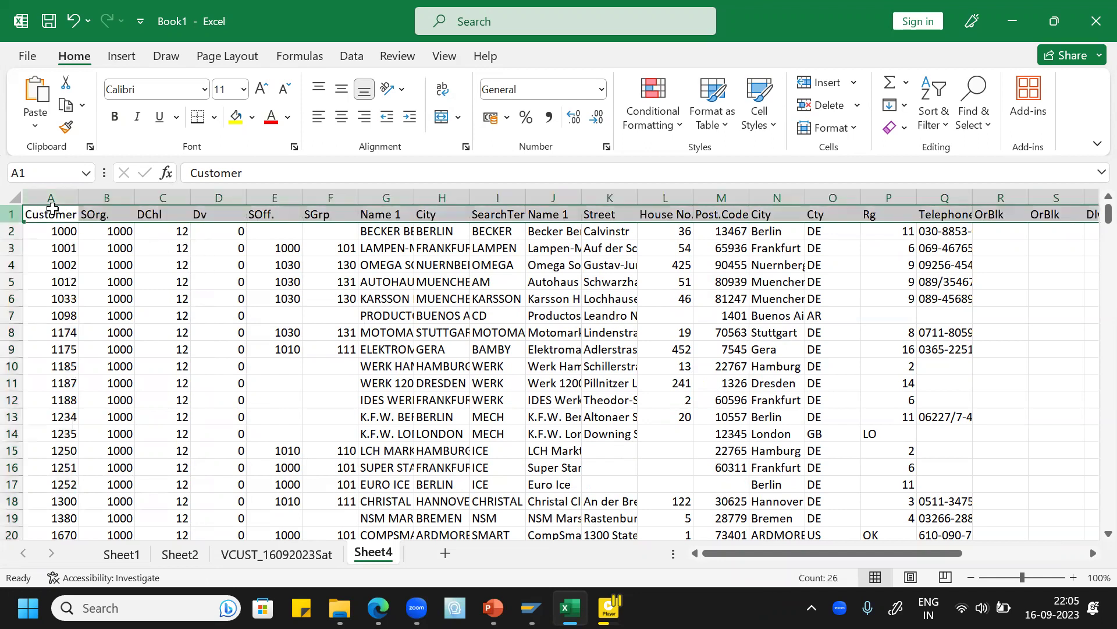
pyautogui.click(295, 314)
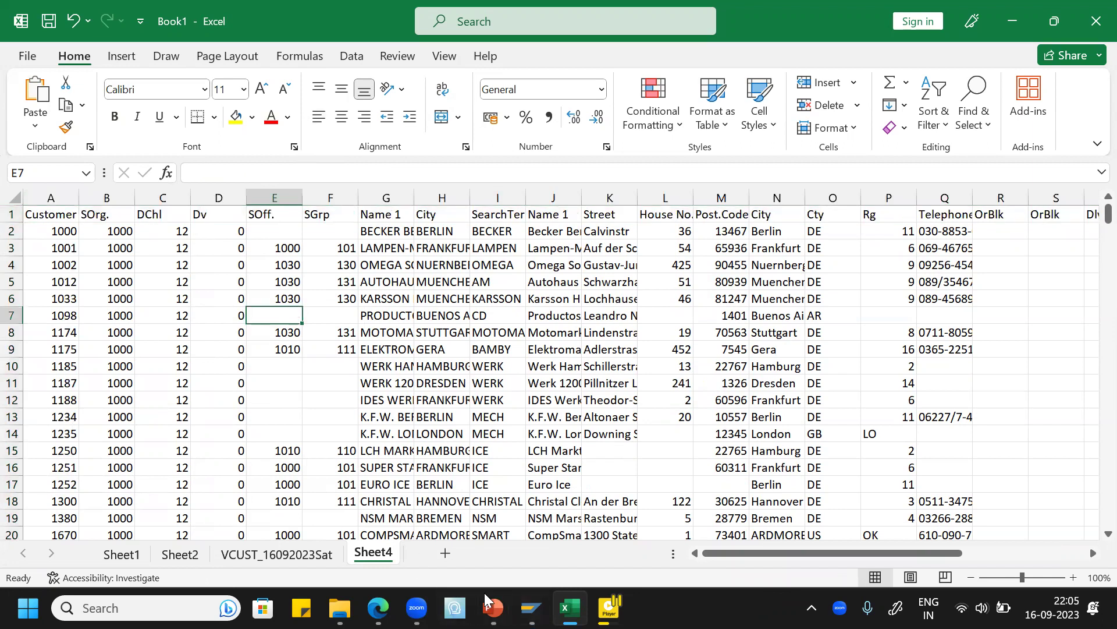
# Switch back to SAP, return to the selection criteria and clear the sales organization, distribution channel and division
pyautogui.moveTo(531, 607)
pyautogui.click(559, 524)
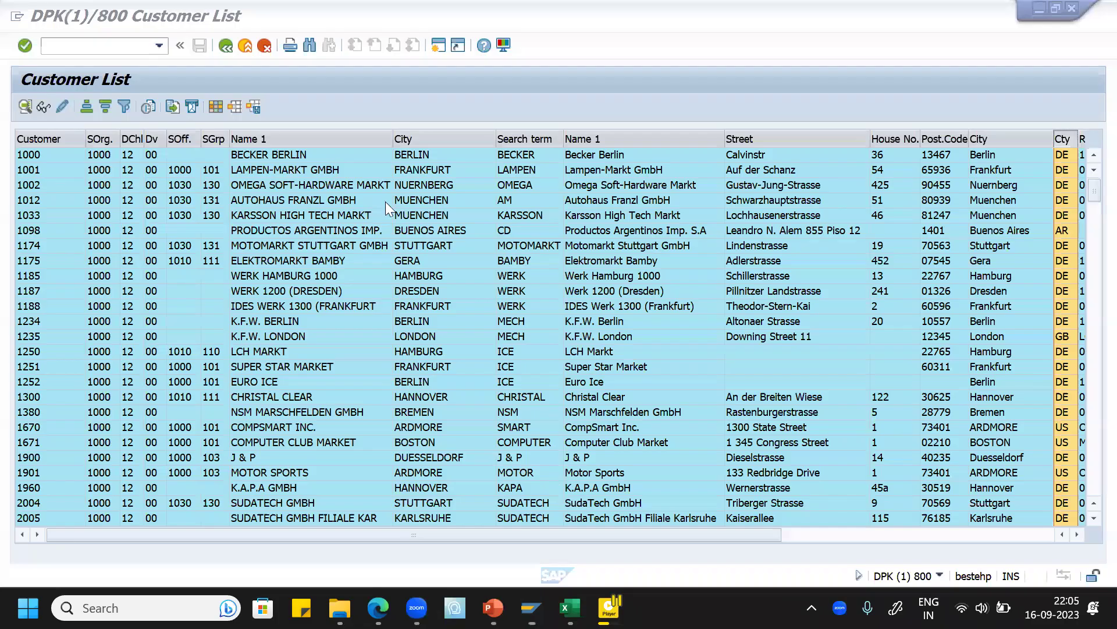
pyautogui.click(227, 46)
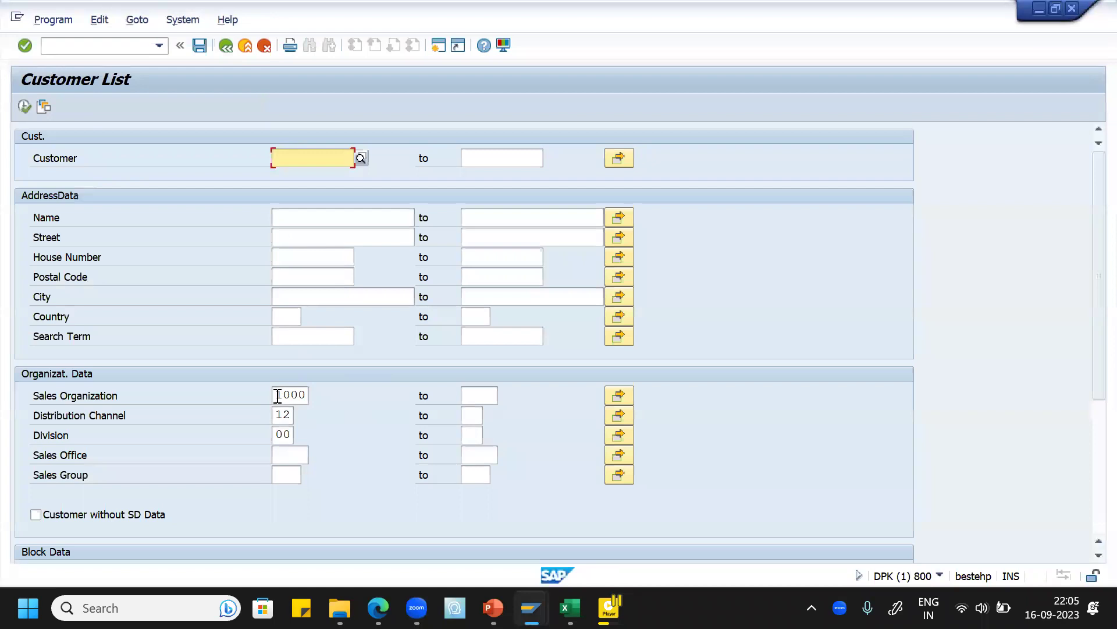
pyautogui.click(276, 395)
pyautogui.press('Delete')
pyautogui.press('Delete')
pyautogui.press('Delete')
pyautogui.press('Delete')
pyautogui.press('Tab')
pyautogui.press('Tab')
pyautogui.press('Tab')
pyautogui.press('Delete')
pyautogui.press('Delete')
pyautogui.press('Tab')
pyautogui.press('Tab')
pyautogui.press('Tab')
pyautogui.press('Delete')
pyautogui.press('Delete')
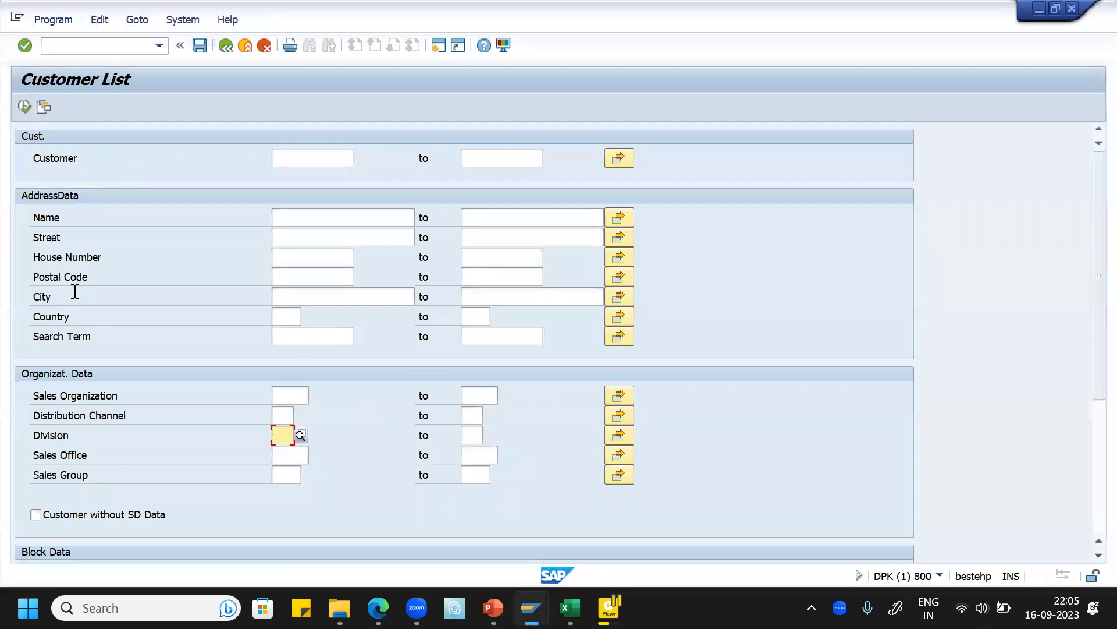
# Run the customer list for country US and city PHILADELPHIA, and highlight the sales organization, distribution channel and division columns
pyautogui.click(287, 315)
pyautogui.write('US')
pyautogui.press('Return')
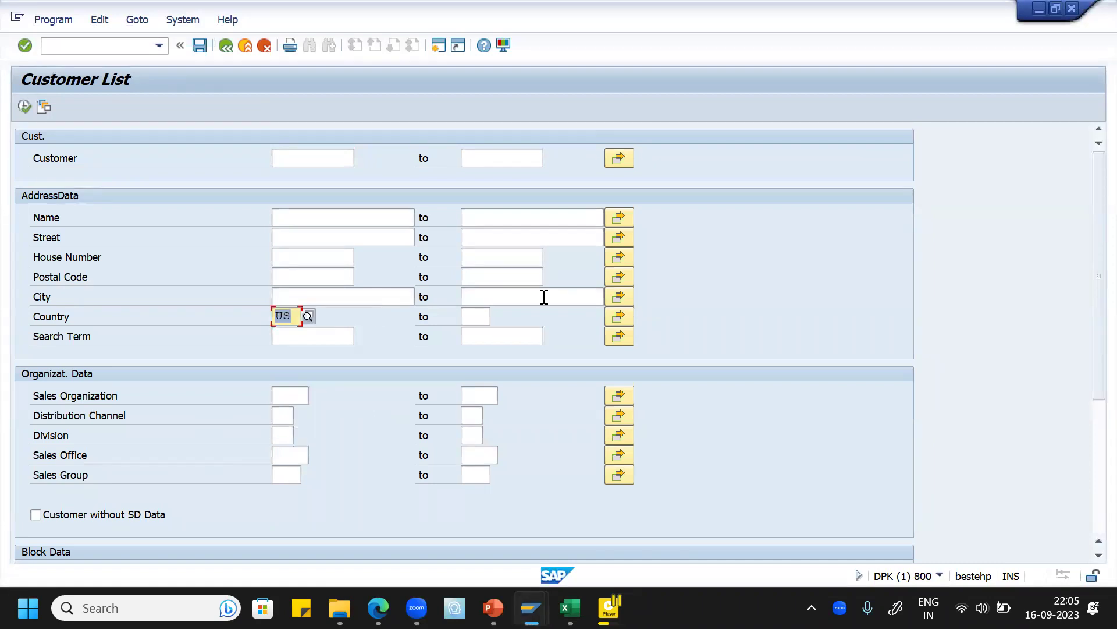
pyautogui.click(317, 296)
pyautogui.write('P')
pyautogui.click(325, 315)
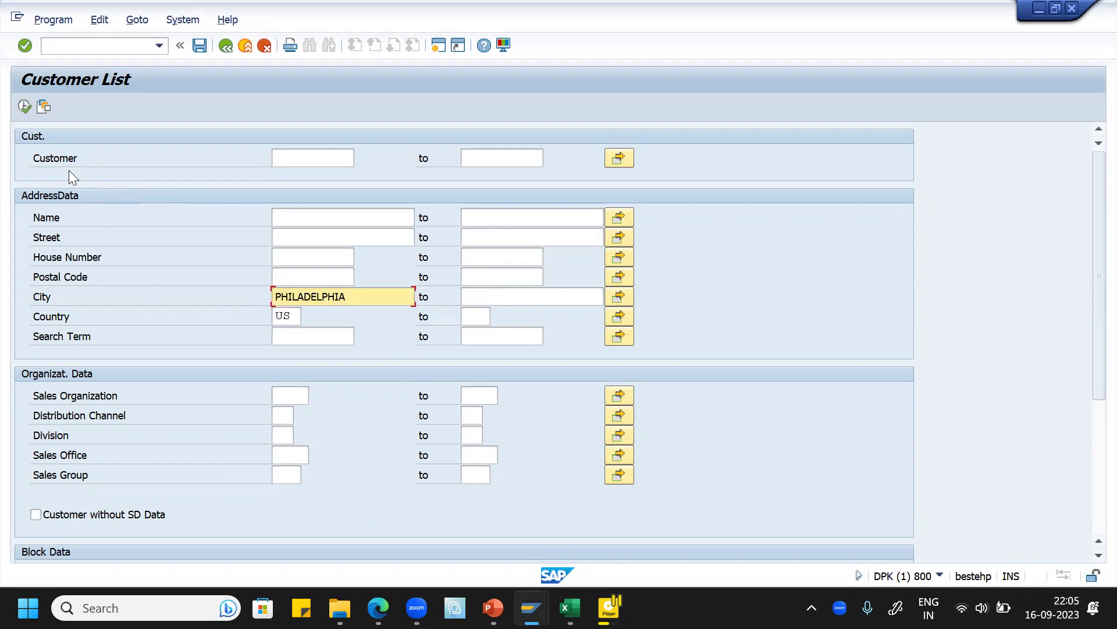
pyautogui.click(24, 106)
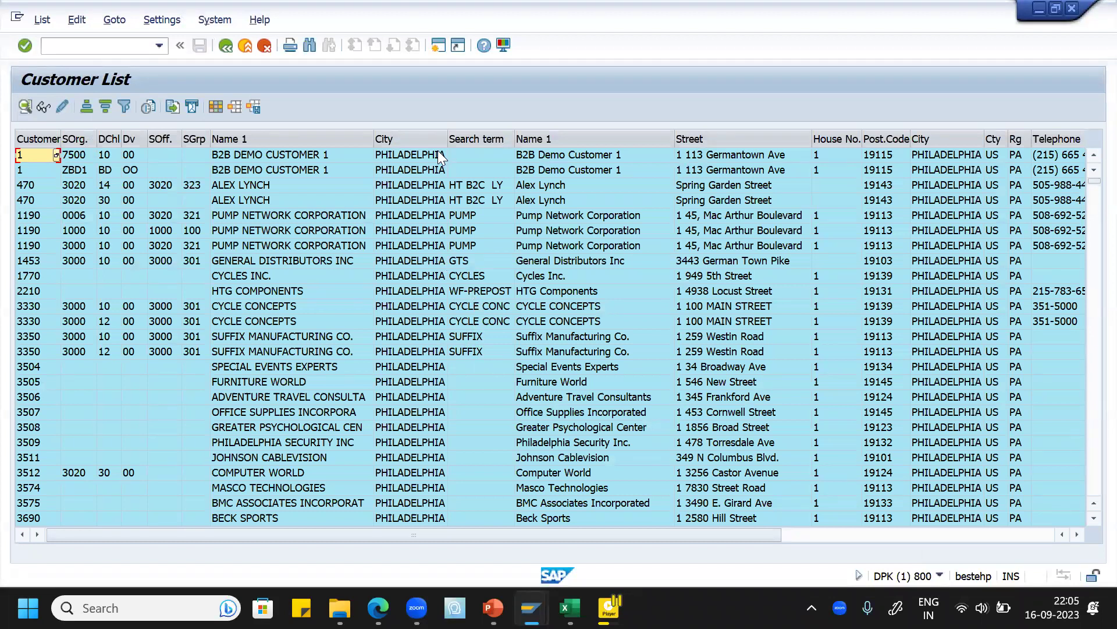
pyautogui.moveTo(76, 139); pyautogui.dragTo(134, 135)
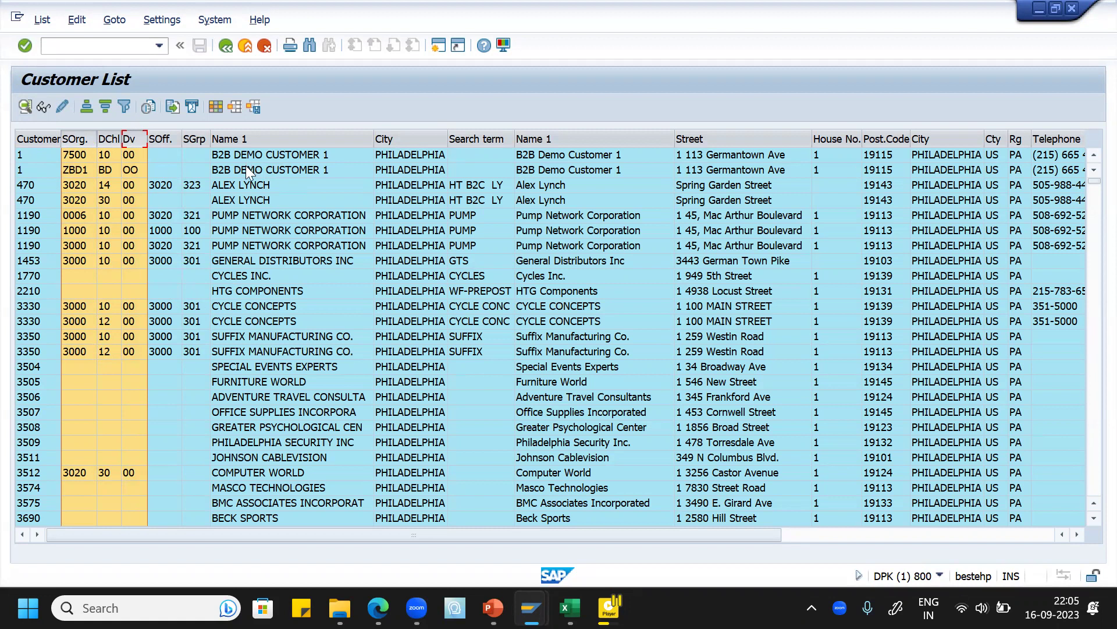
# Return to the selection criteria and clear the city and country values
pyautogui.click(245, 46)
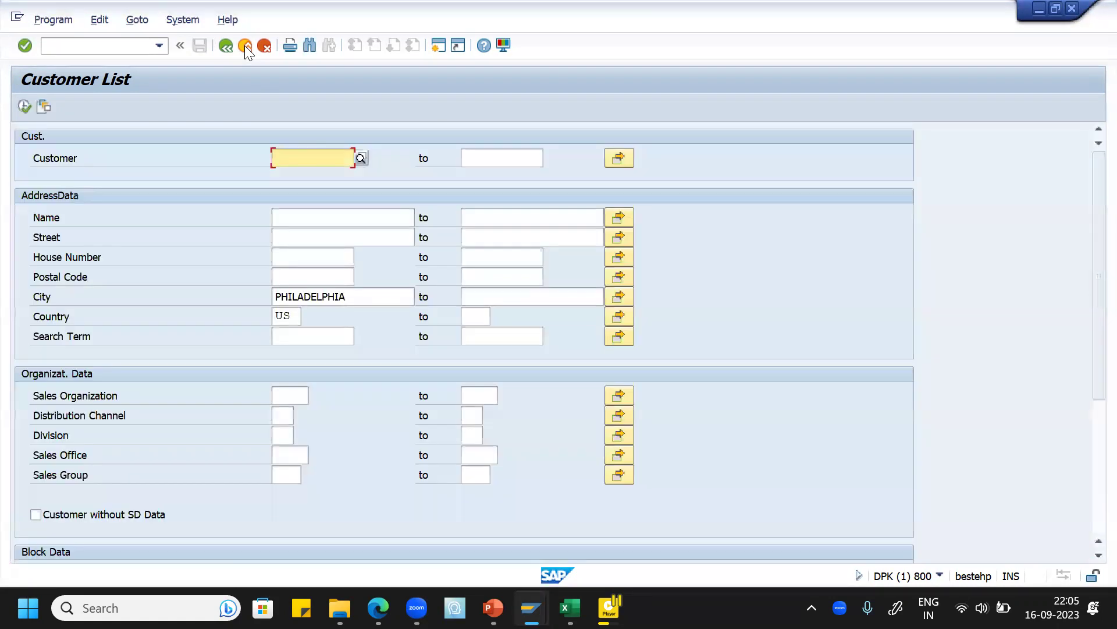
pyautogui.click(283, 300)
pyautogui.press('BackSpace')
pyautogui.press('Delete')
pyautogui.press('Delete')
pyautogui.press('Delete')
pyautogui.press('Delete')
pyautogui.press('Delete')
pyautogui.press('Delete')
pyautogui.press('Delete')
pyautogui.press('Delete')
pyautogui.press('Delete')
pyautogui.press('Delete')
pyautogui.press('Delete')
pyautogui.press('Tab')
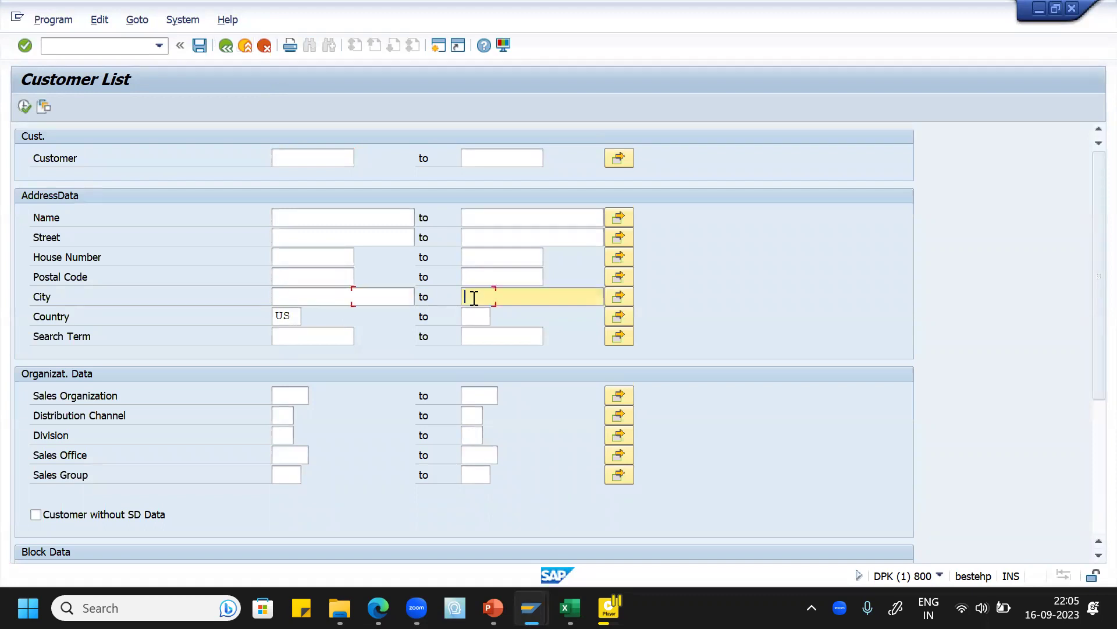
pyautogui.press('Tab')
pyautogui.press('Delete')
pyautogui.press('Delete')
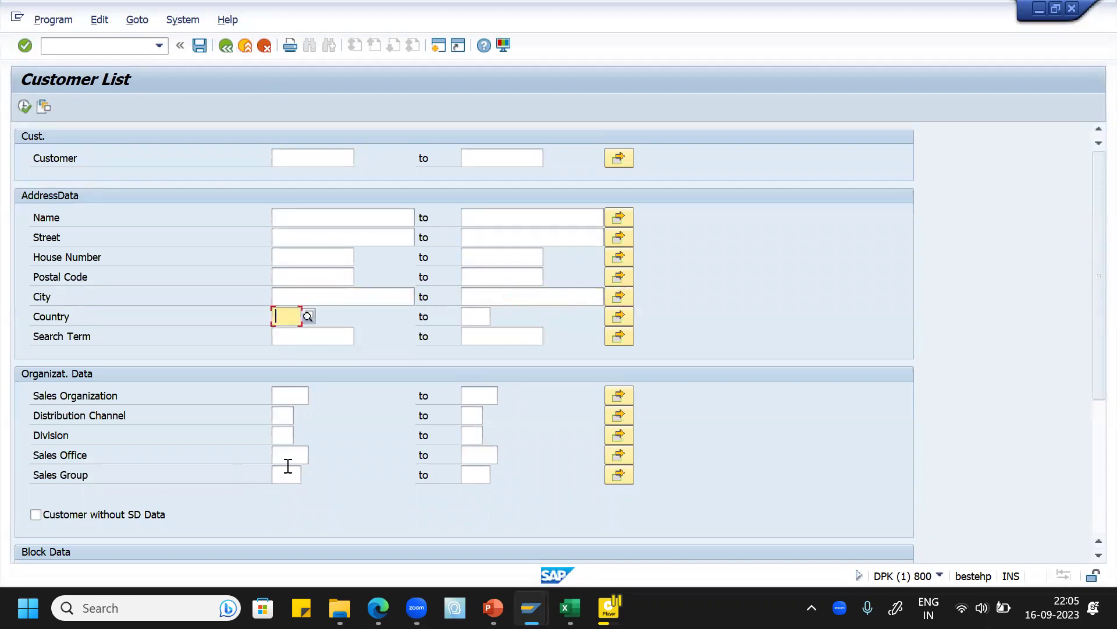
# Run the customer list for division 00 only, look through its rows and return to the selection criteria
pyautogui.click(287, 443)
pyautogui.write('00')
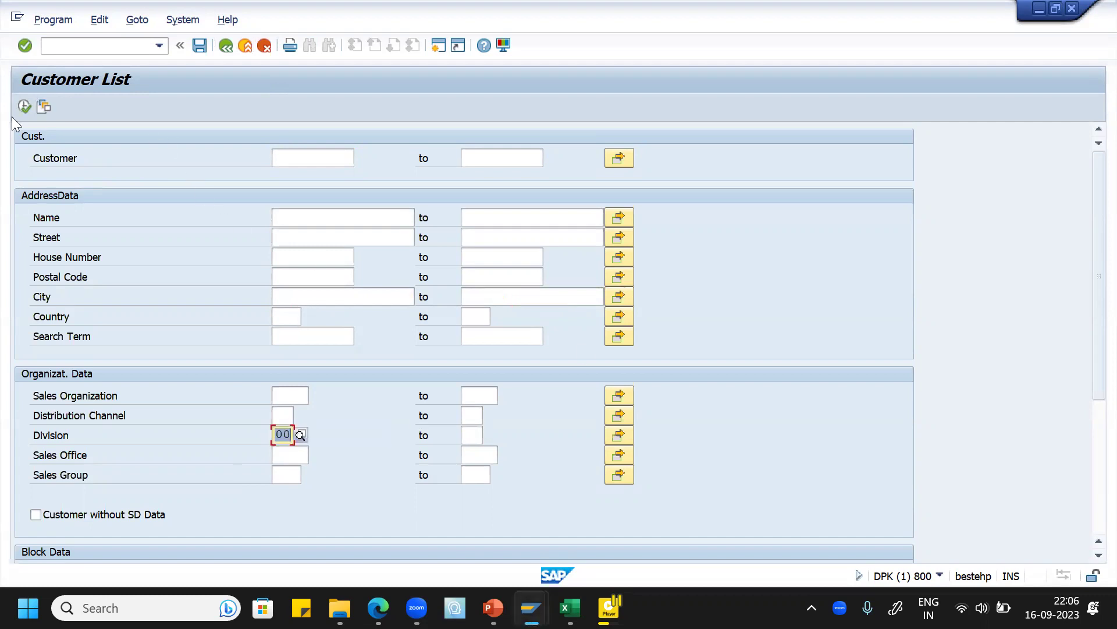
pyautogui.click(24, 106)
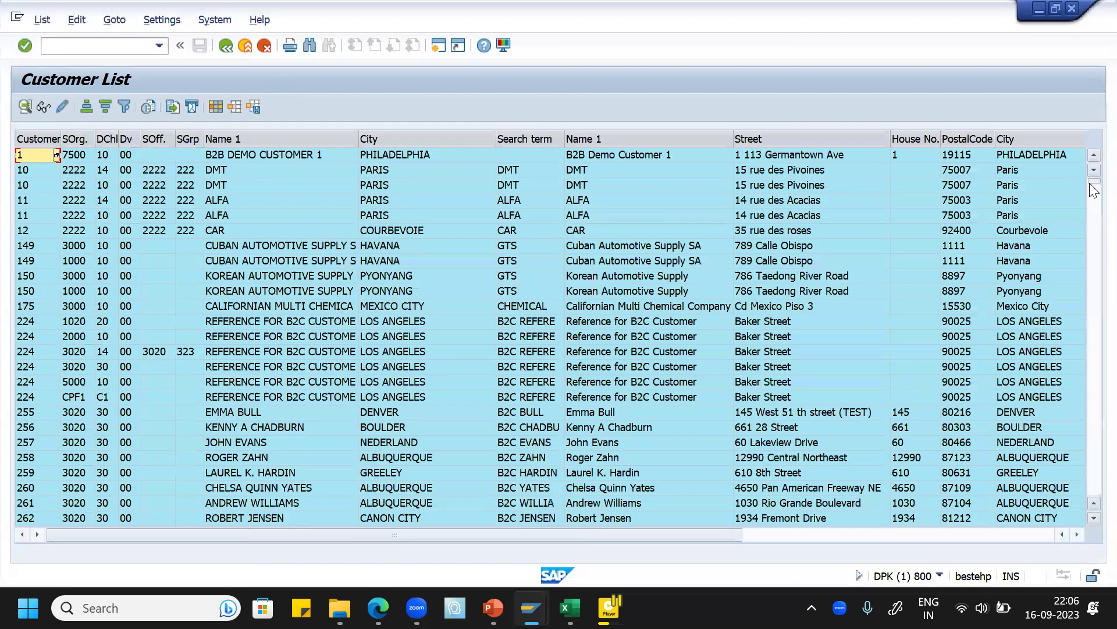
pyautogui.moveTo(1094, 187); pyautogui.dragTo(1094, 487)
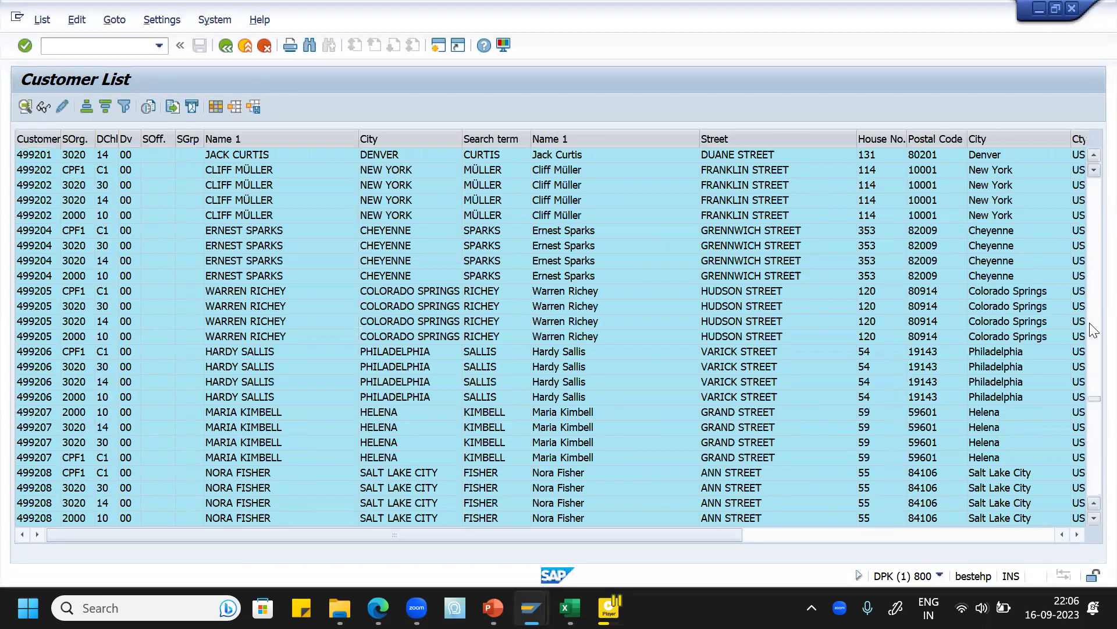
pyautogui.hotkey('ctrl', 'Home')
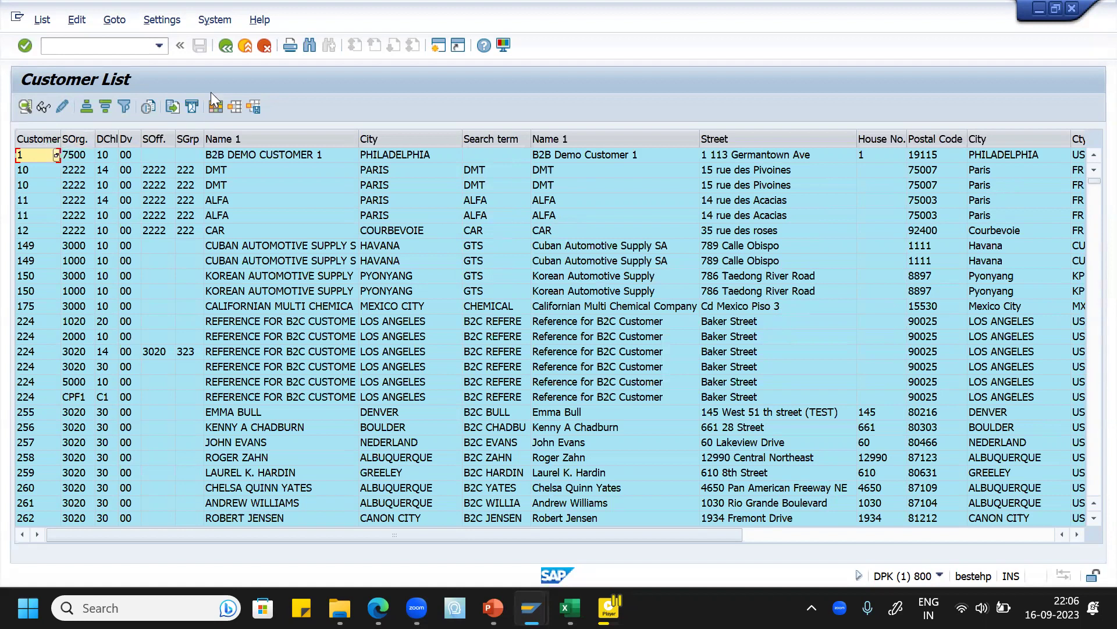
pyautogui.click(225, 44)
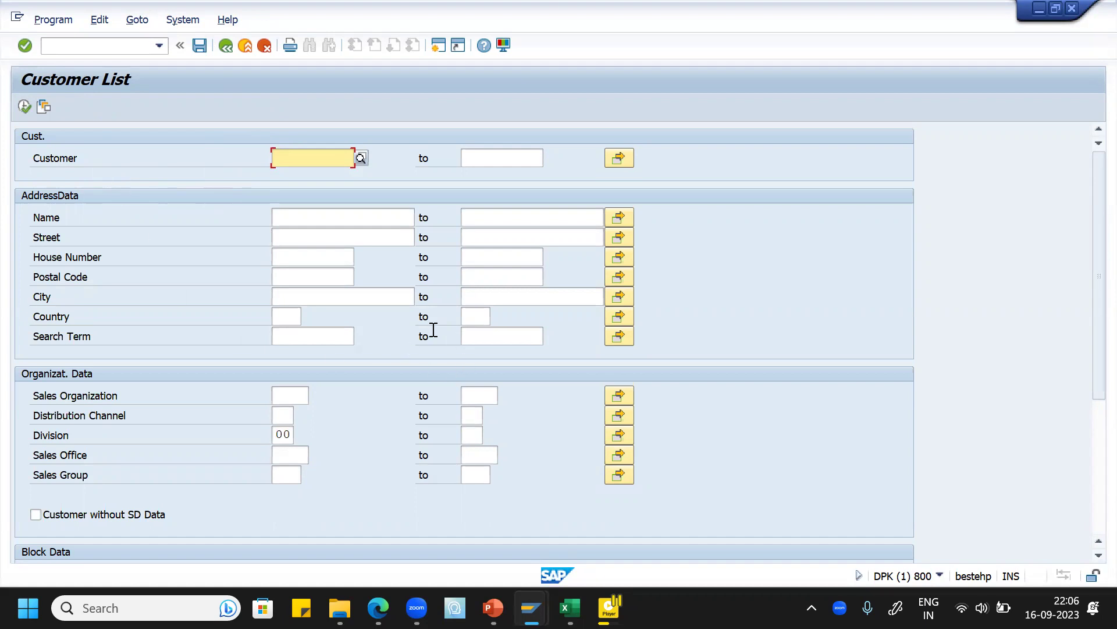
# Switch to the VCUST presentation in PowerPoint and show its title slide
pyautogui.click(493, 608)
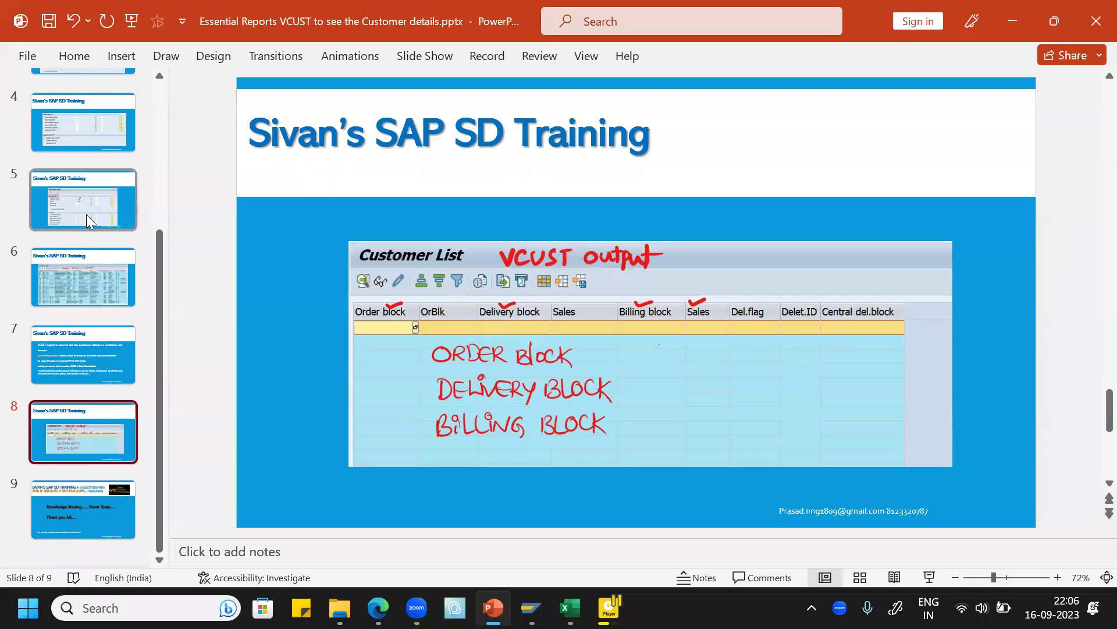
pyautogui.scroll(3, 87, 210)
pyautogui.click(100, 131)
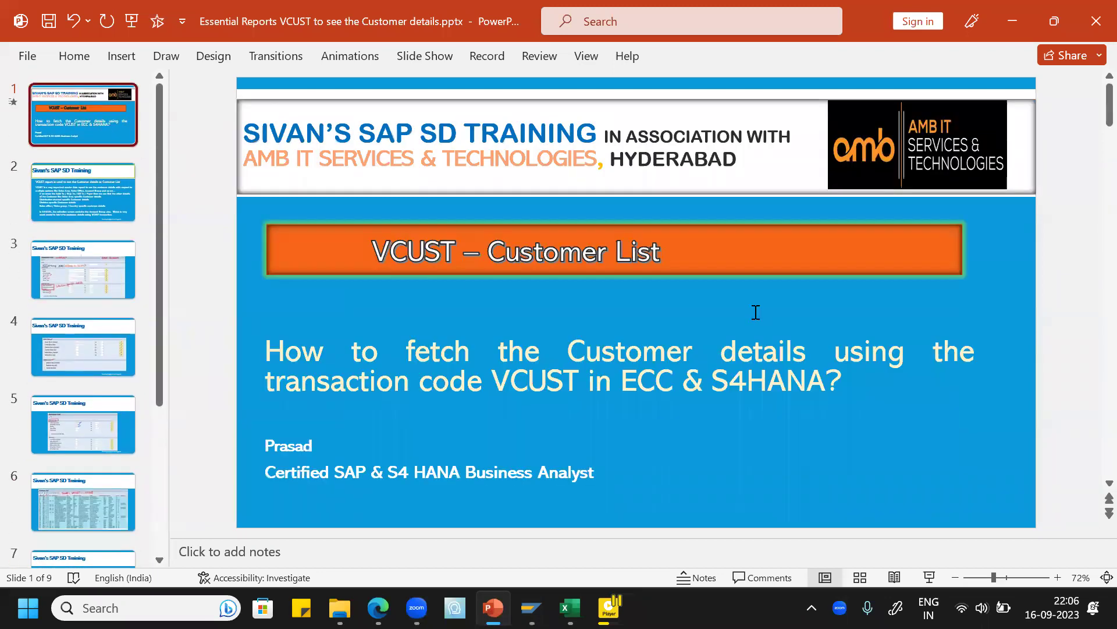